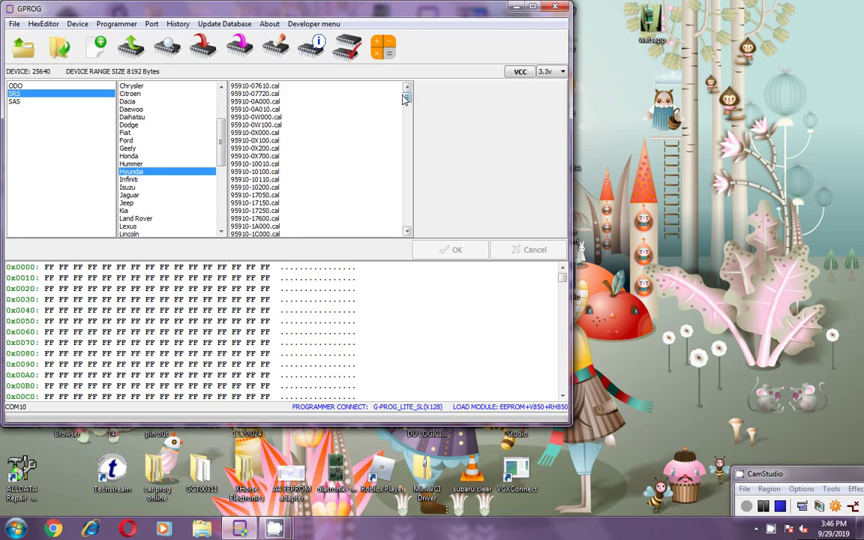
- Load the Hyundai SRS calculator file 95910-1E000.cal
drag(407, 102, 407, 116)
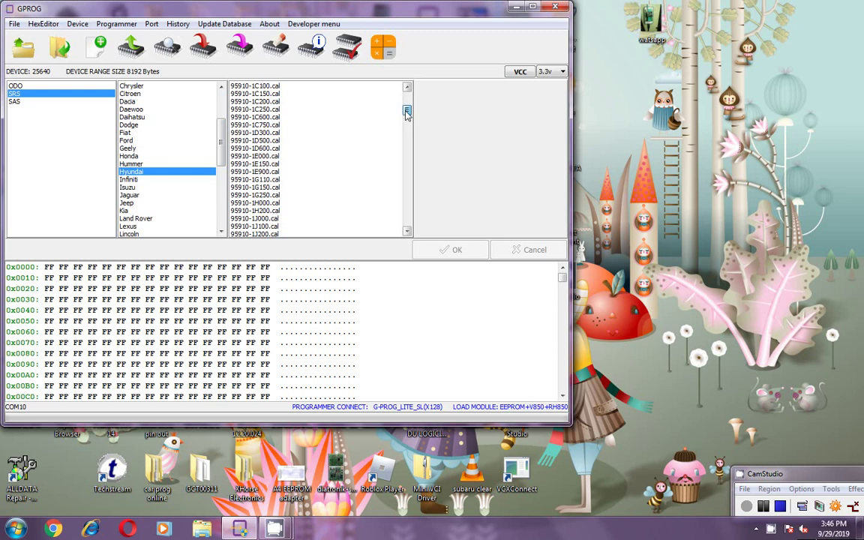
click(253, 156)
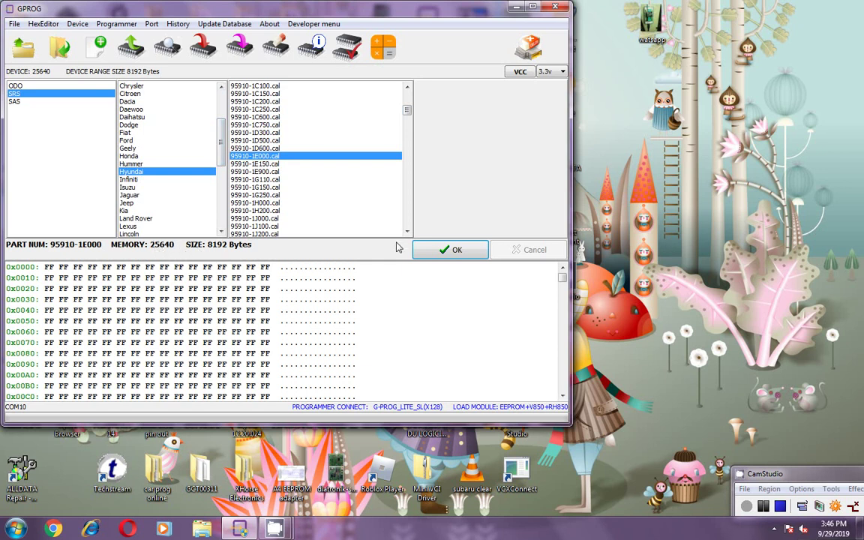
click(449, 252)
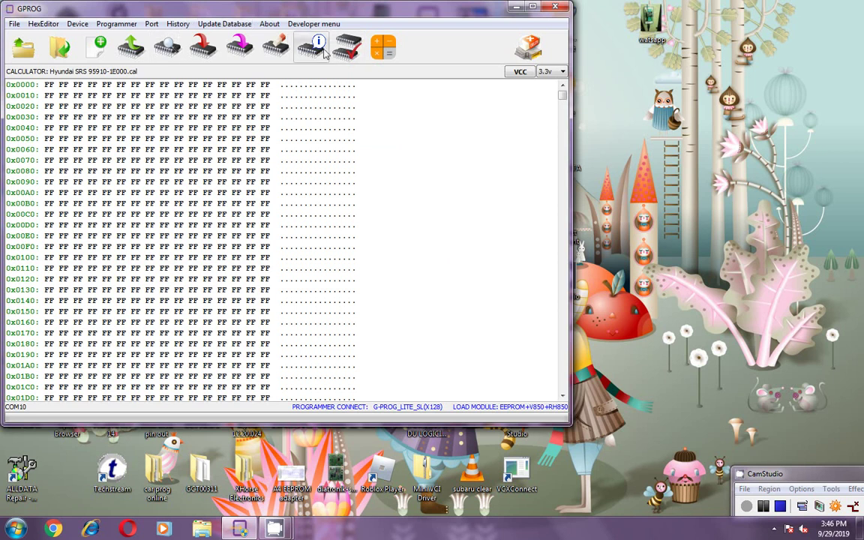
- Select the SPI EEPROM 25640 as the programming device
click(346, 54)
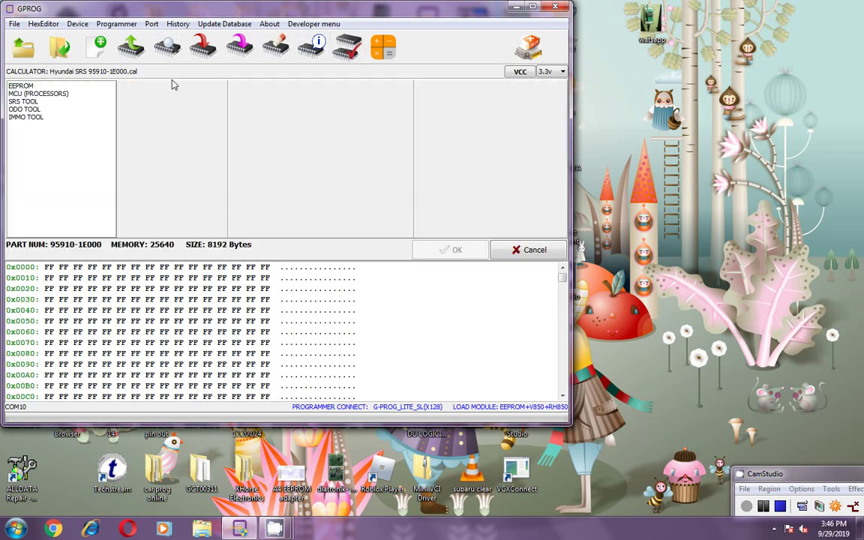
click(22, 87)
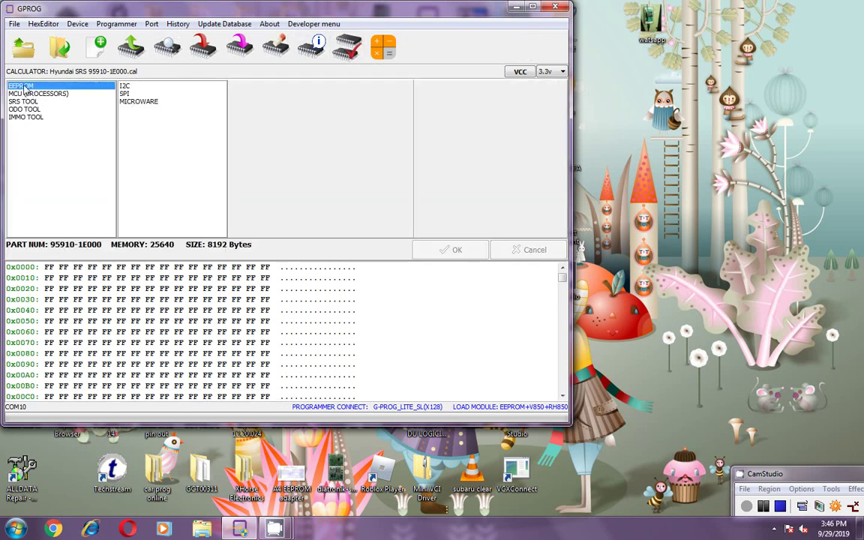
click(128, 93)
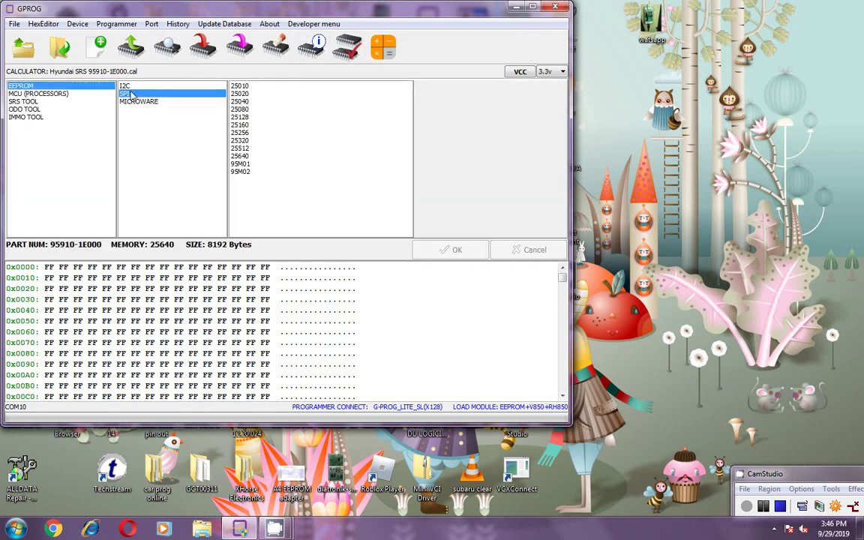
click(242, 157)
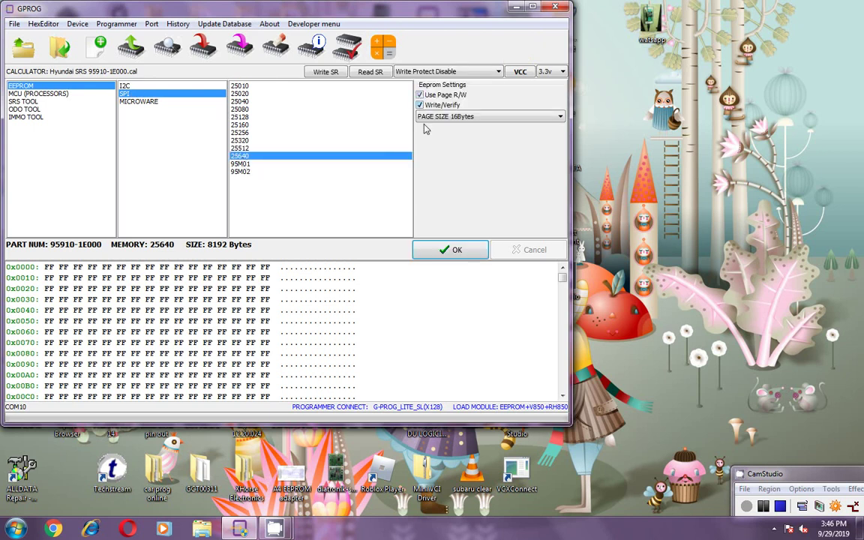
click(436, 253)
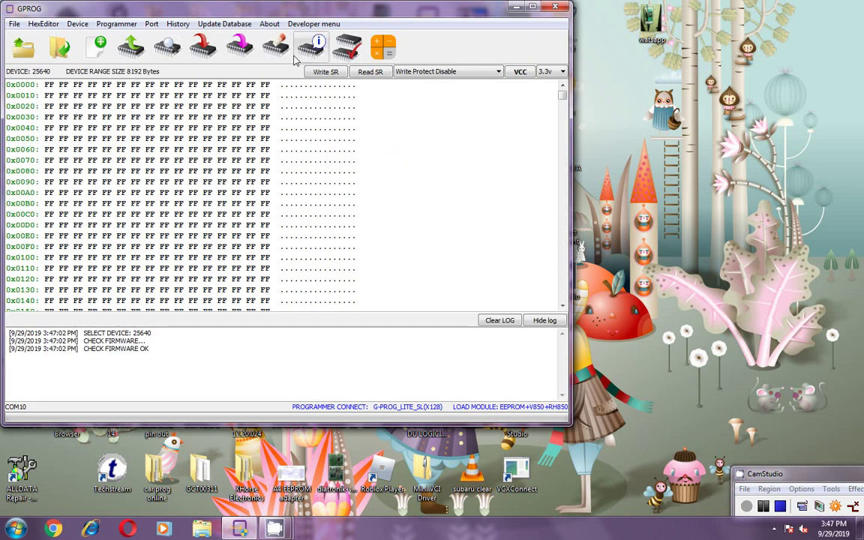
- Read the 25640 EEPROM and verify the dump against the chip
click(142, 58)
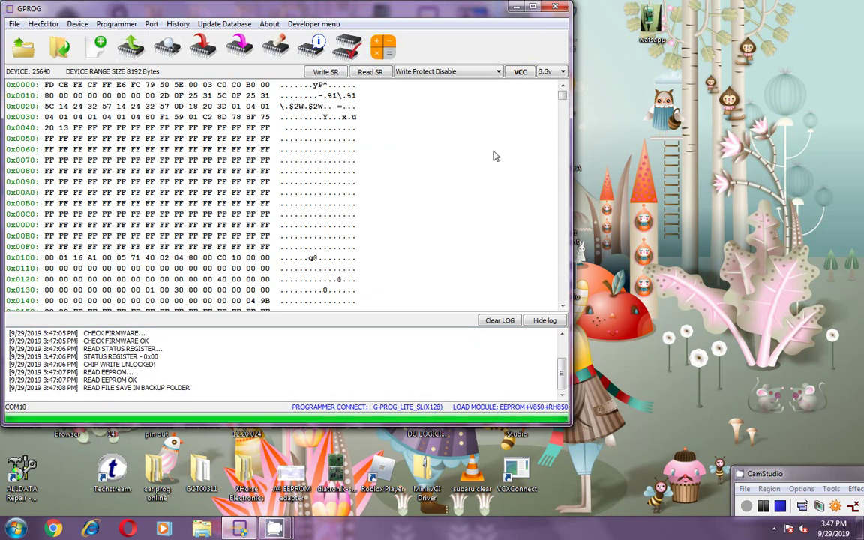
click(150, 46)
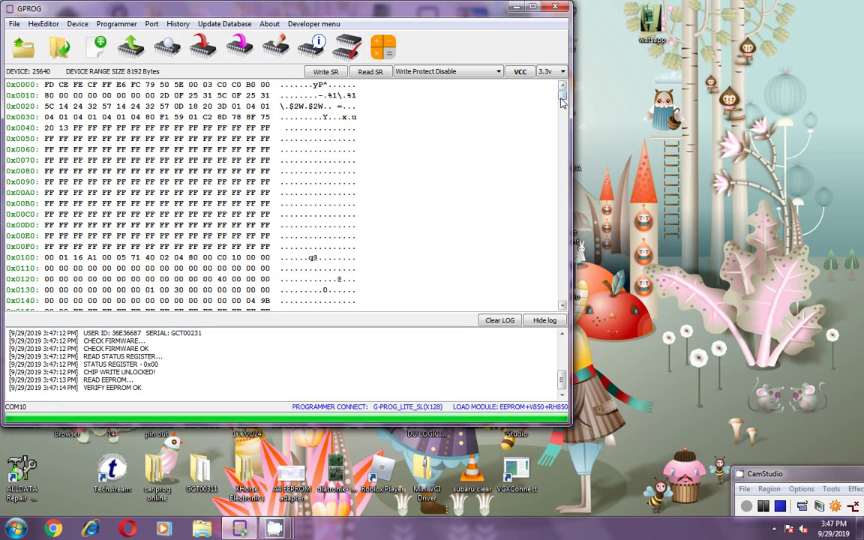
drag(562, 100, 508, 87)
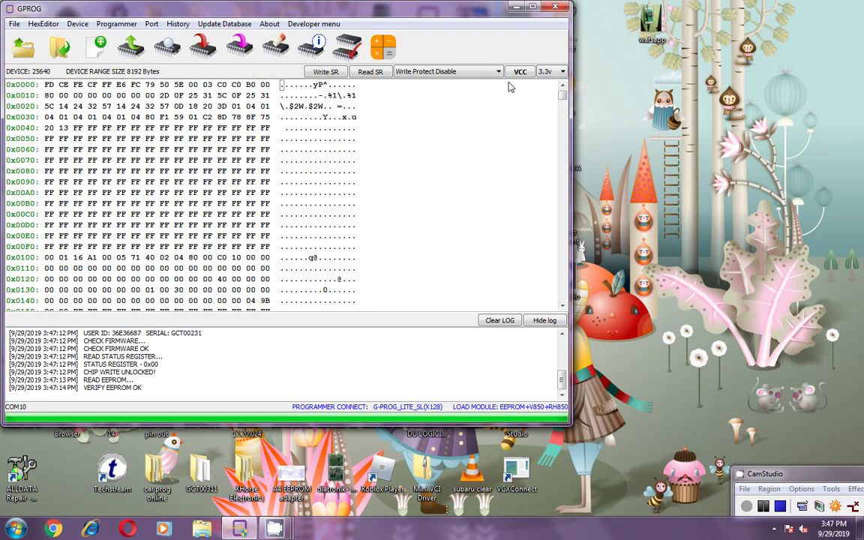
- Load the SRS calculator 95910-1E000.cal for Hyundai onto the EEPROM dump that was read
click(384, 51)
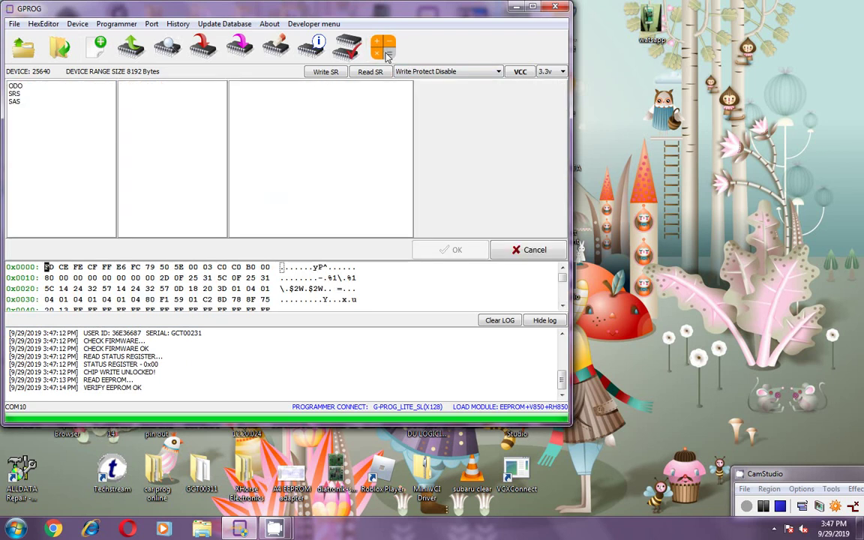
click(15, 93)
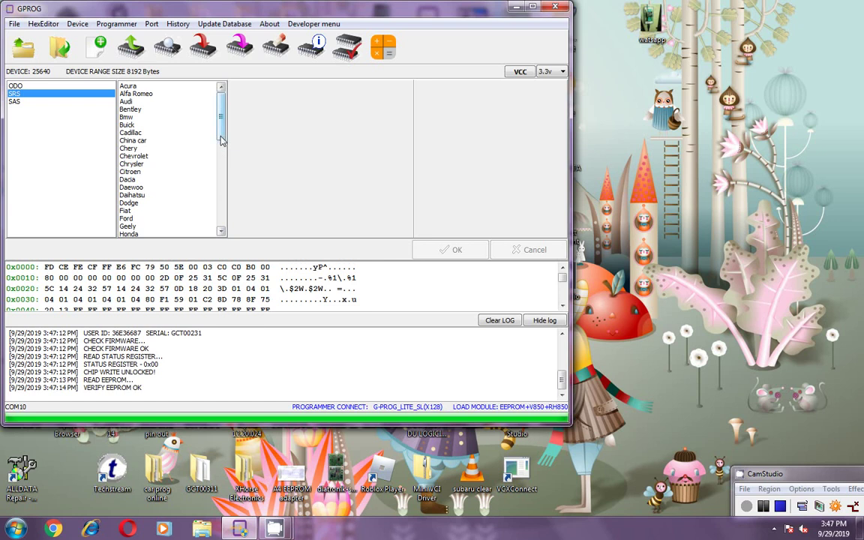
drag(221, 137, 213, 154)
click(202, 211)
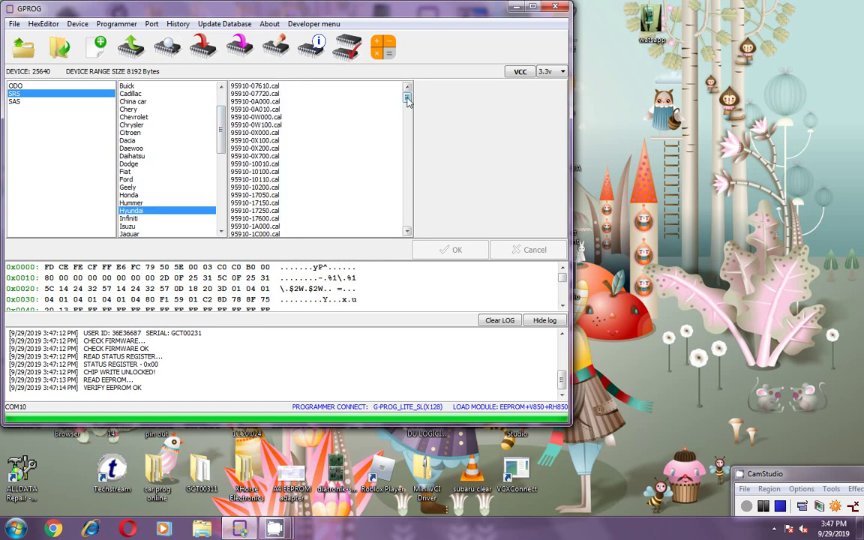
drag(407, 101, 409, 115)
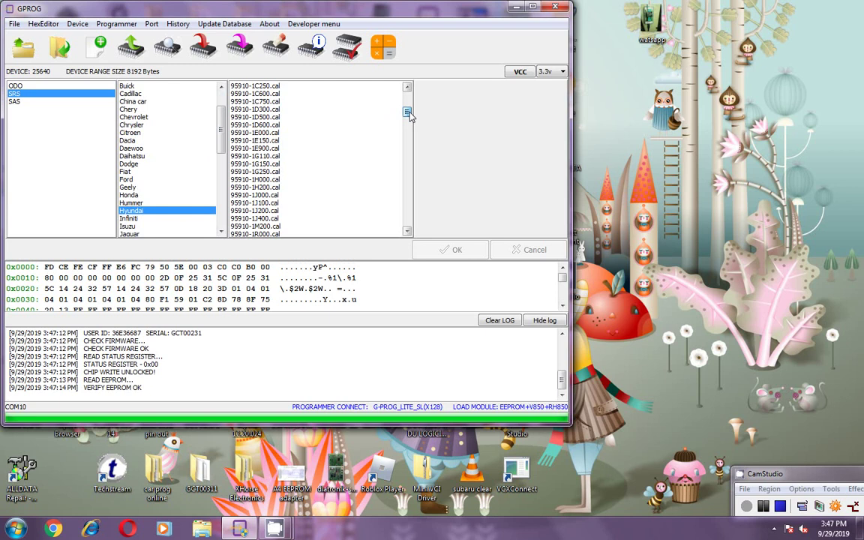
click(264, 133)
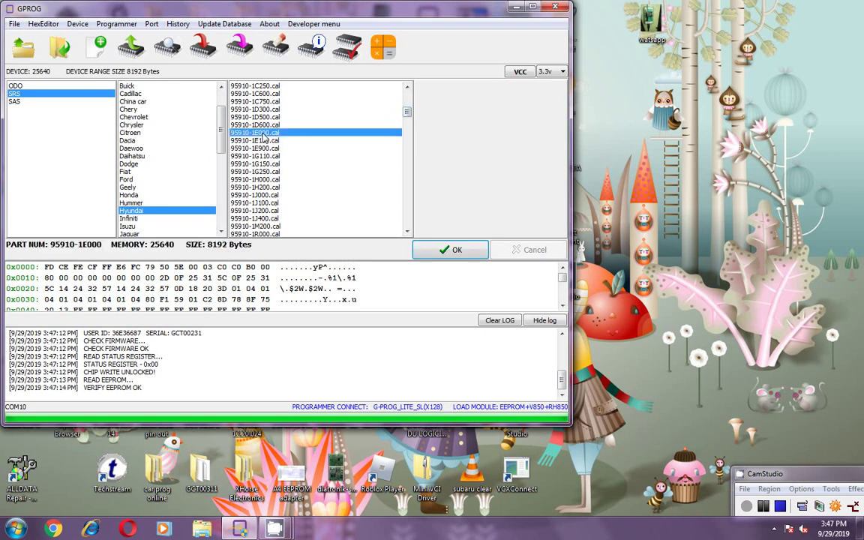
click(453, 251)
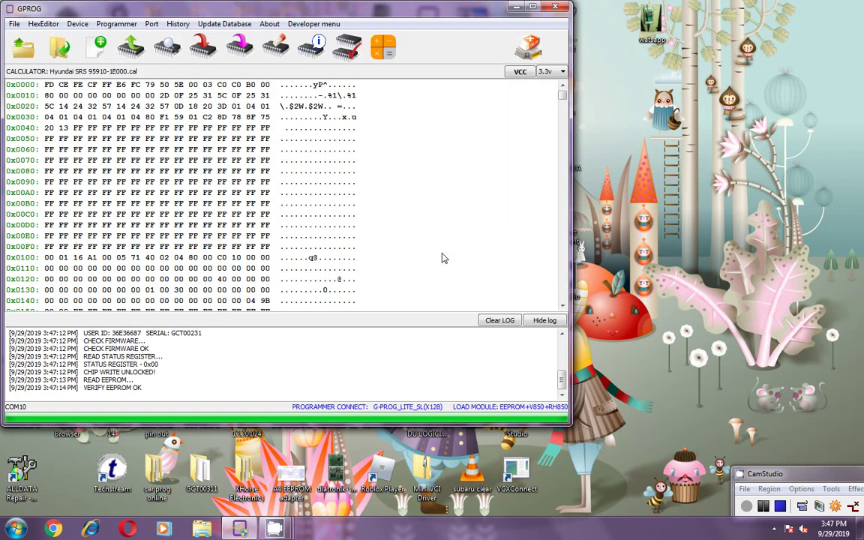
- Clear the crash data from the dump with the calculator and review the changed bytes
click(513, 53)
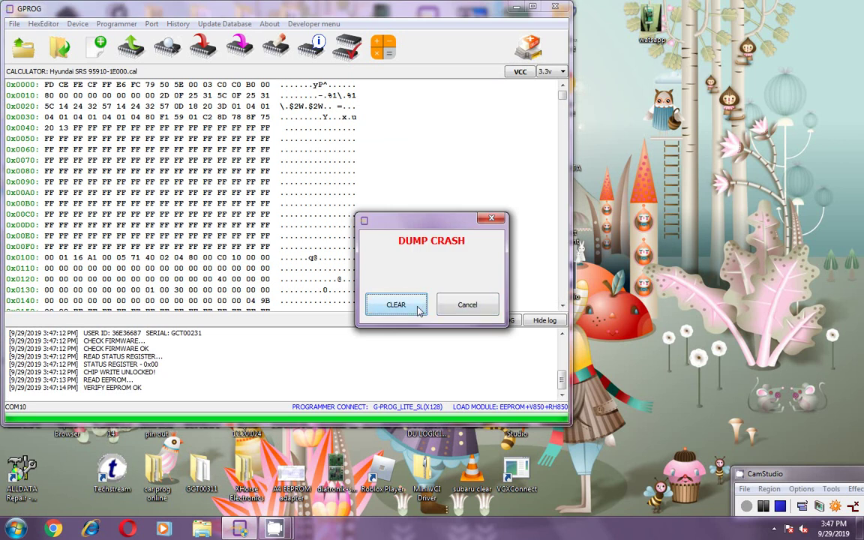
click(419, 311)
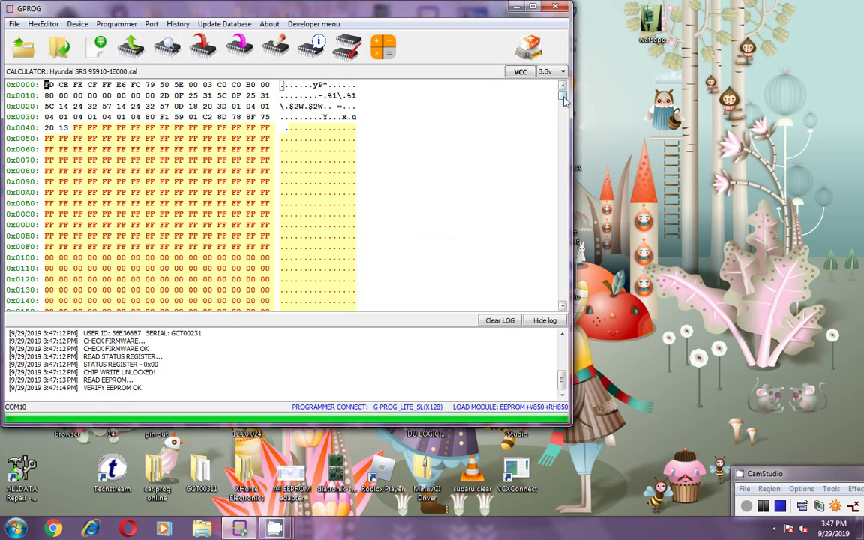
drag(565, 101, 507, 117)
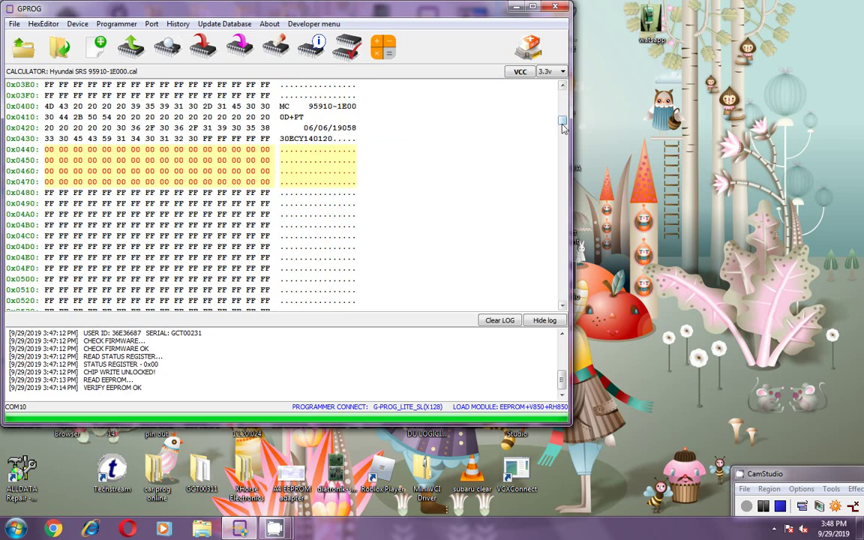
drag(563, 128, 569, 100)
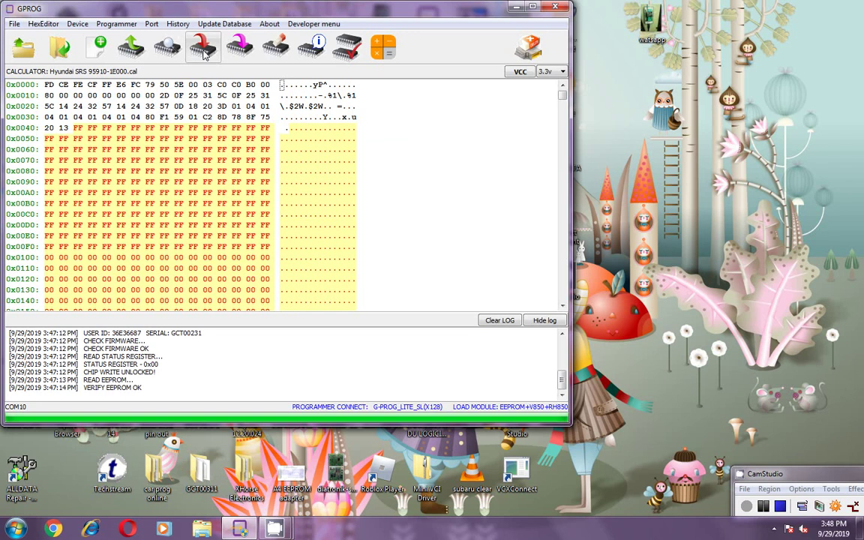
- Switch back to the SPI EEPROM 25640 as the device for writing the cleared dump
click(348, 57)
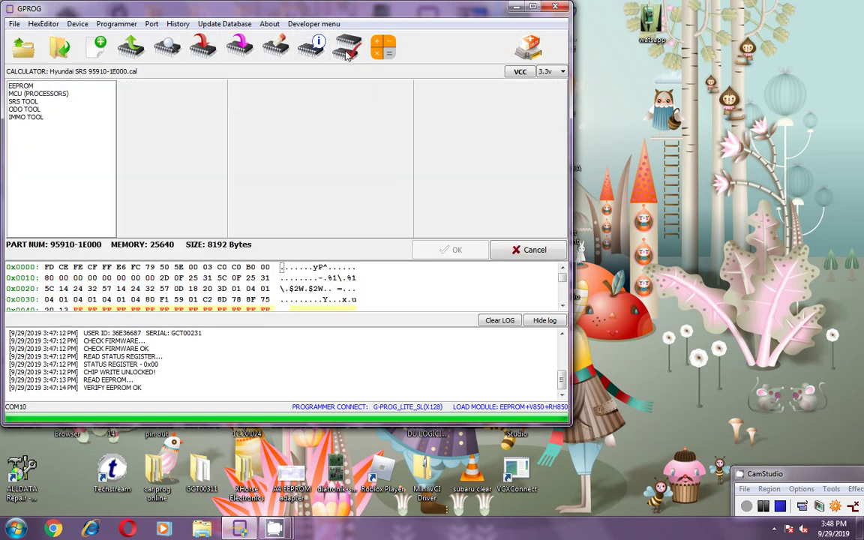
click(32, 85)
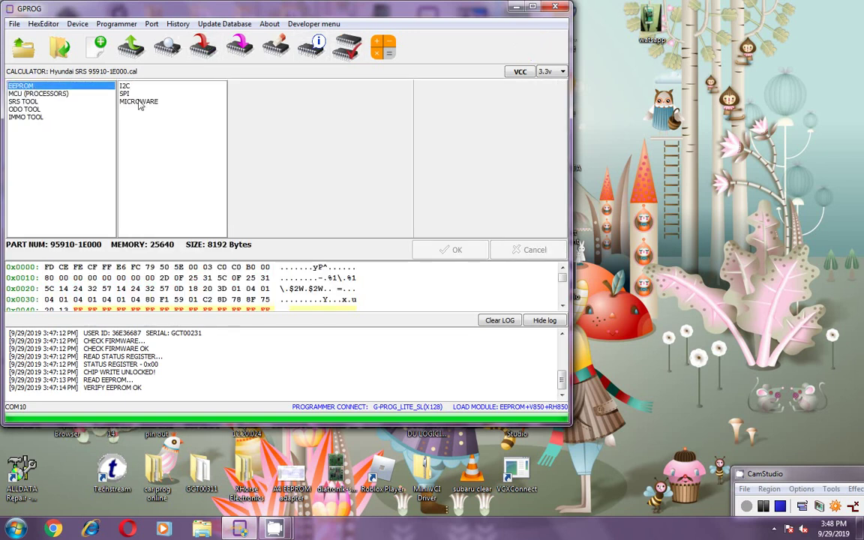
click(126, 93)
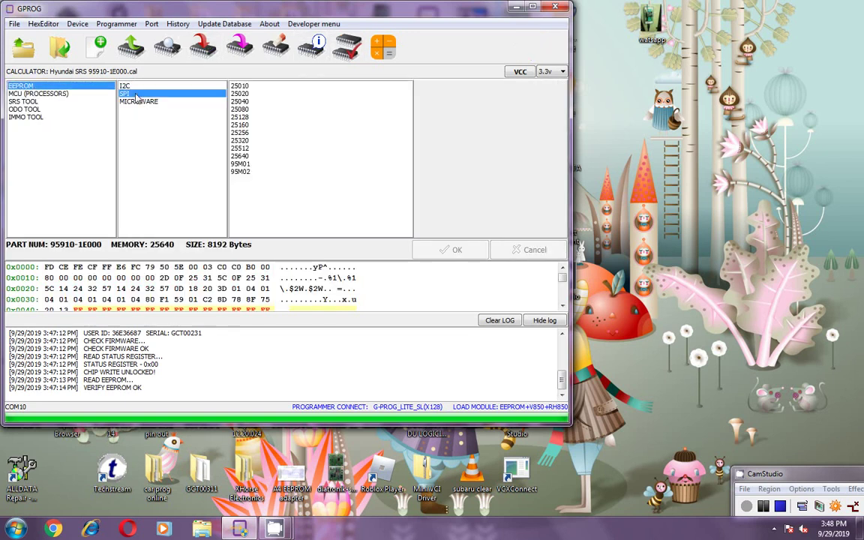
click(240, 155)
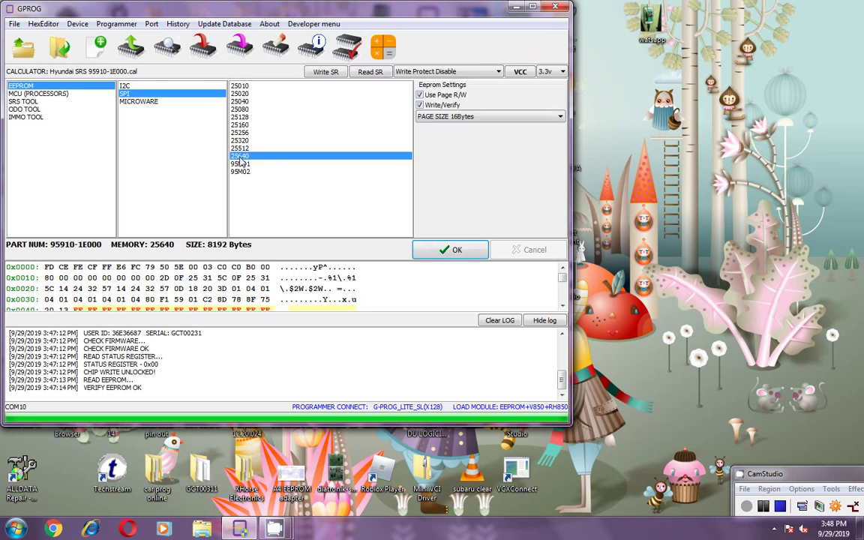
click(439, 250)
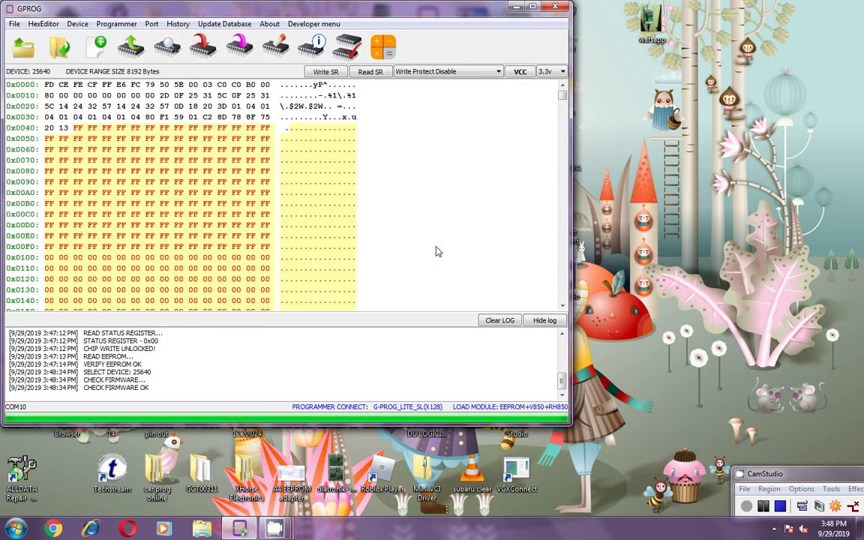
- Write the cleared dump to the 25640 EEPROM and verify it
click(205, 58)
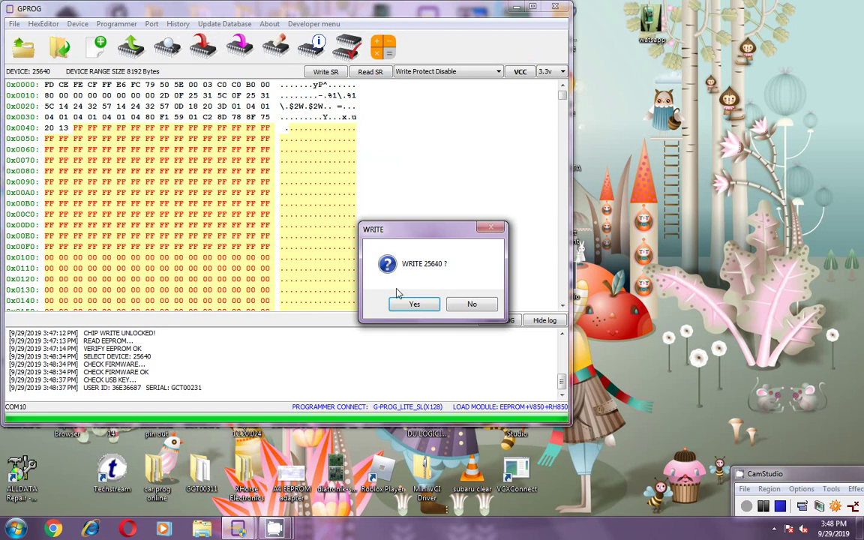
click(417, 304)
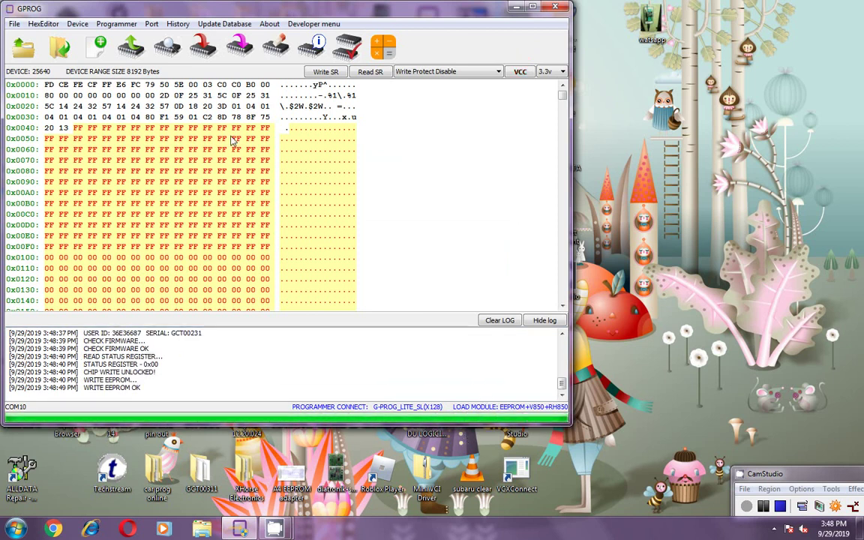
click(166, 46)
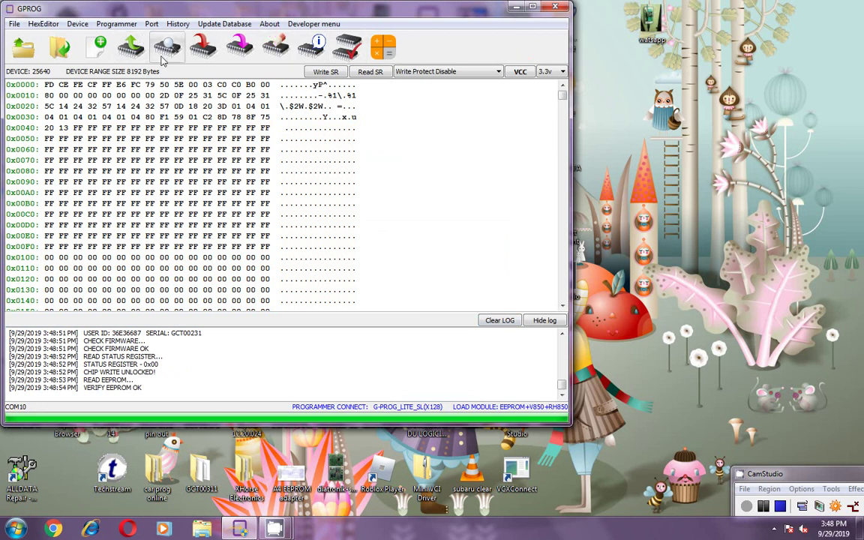
- Read the written EEPROM back and verify the new dump against the chip
click(135, 58)
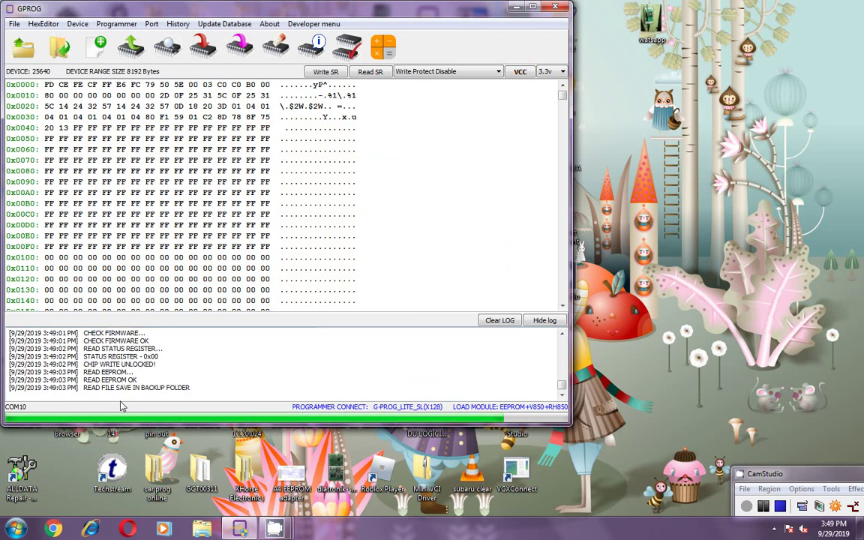
click(166, 47)
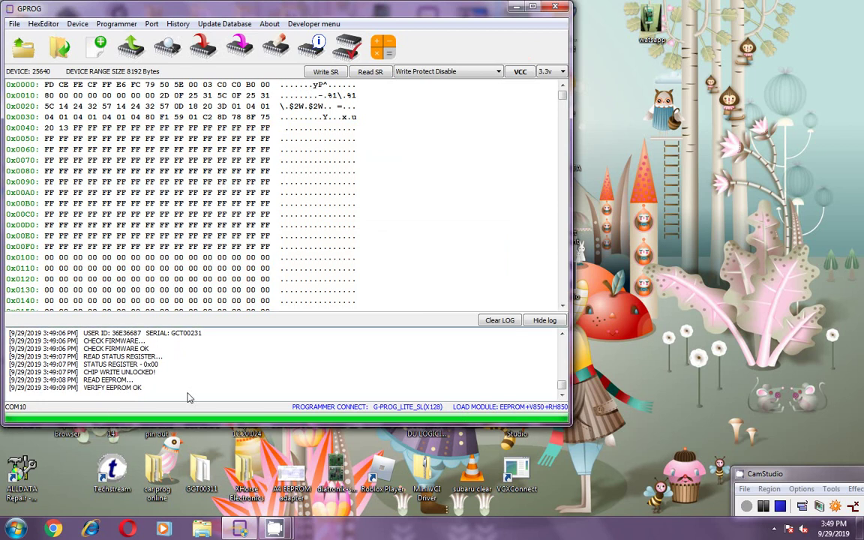
- Load the SRS calculator for Hyundai 95910-1E000 onto the dump that was read back
click(380, 45)
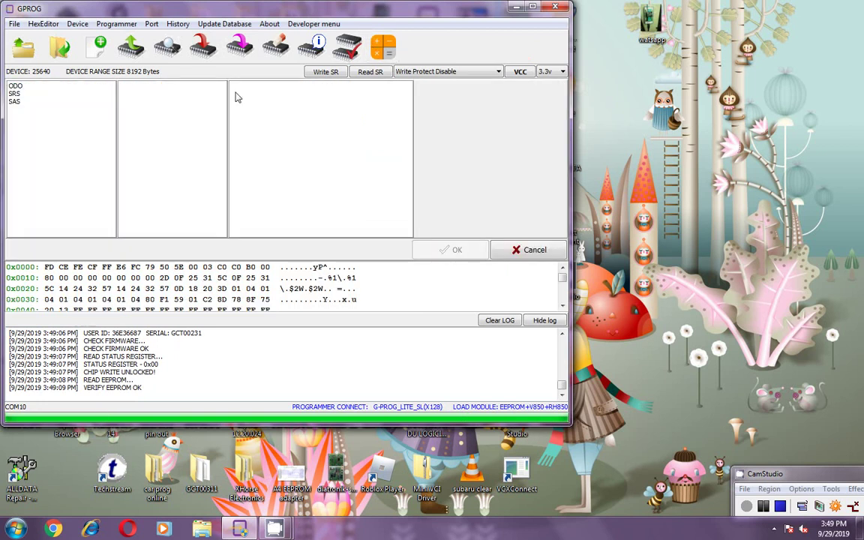
click(12, 94)
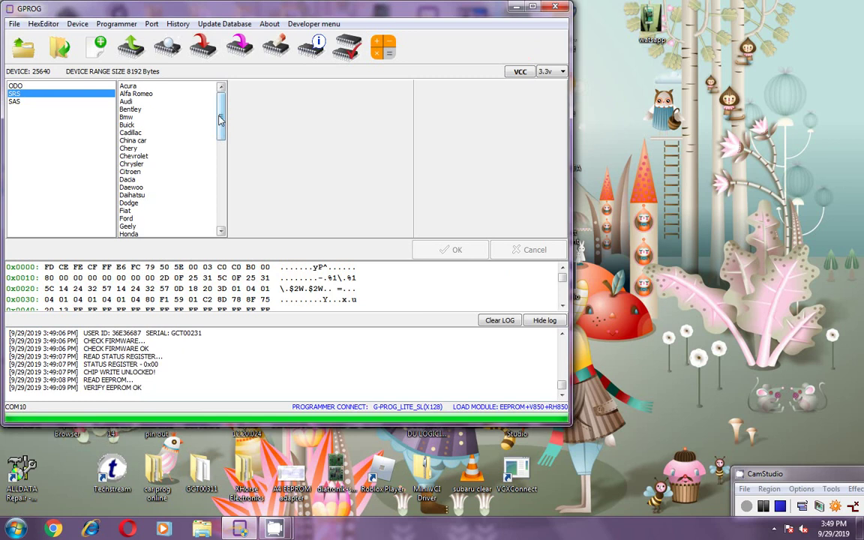
scroll(220, 120, down, 4)
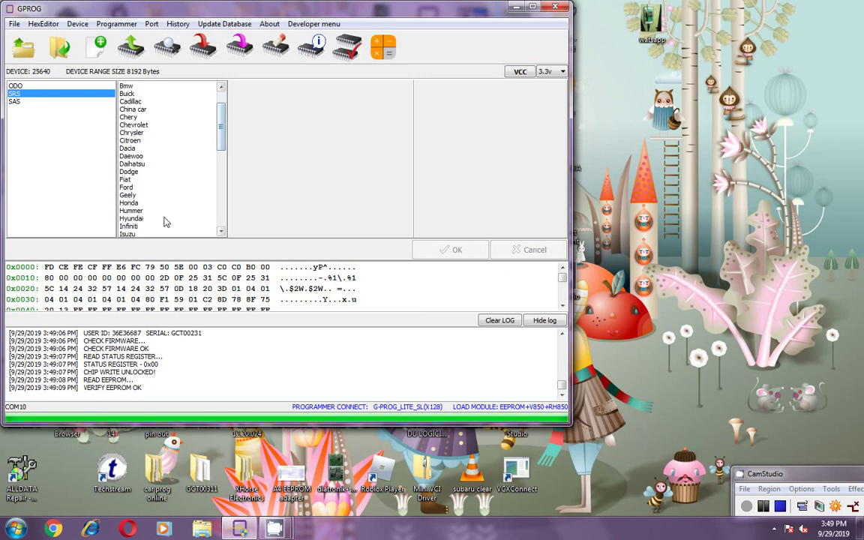
click(136, 219)
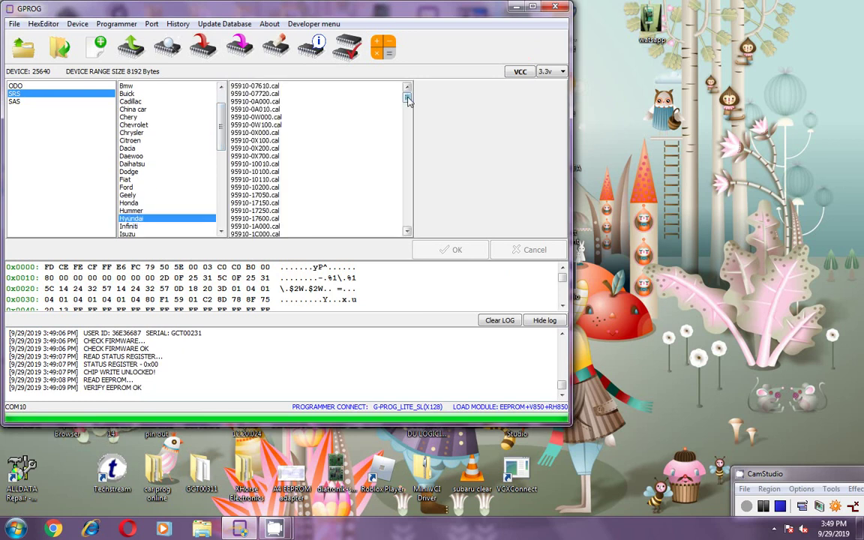
drag(407, 99, 407, 110)
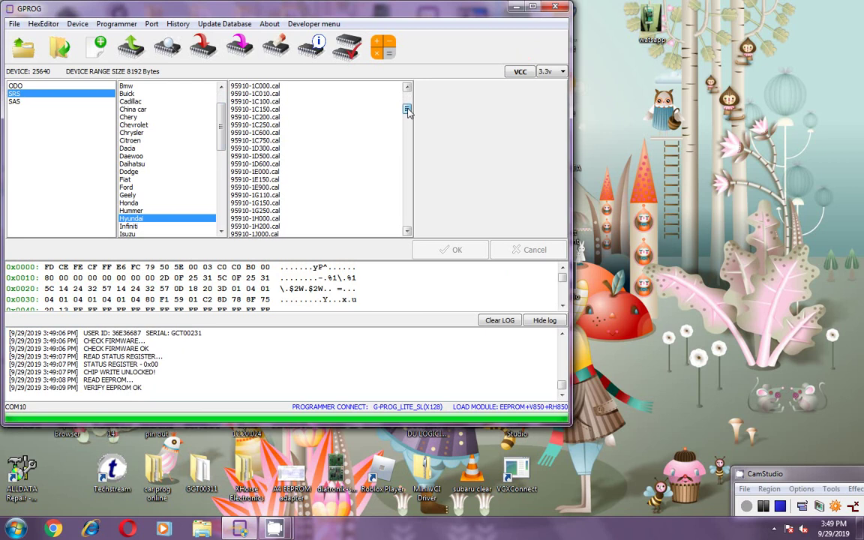
click(256, 171)
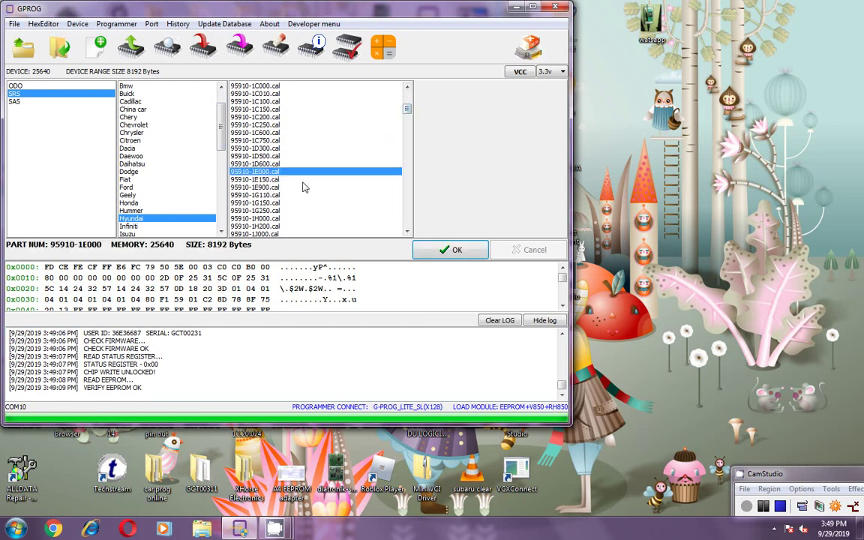
click(456, 250)
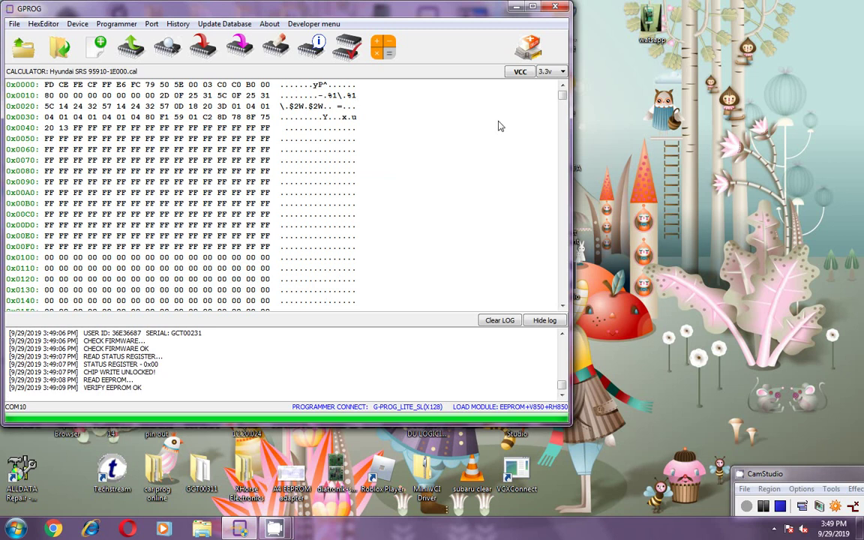
- Run the calculator on the reread dump to check it for crash data, dismiss the result, and close the programmer window
click(530, 48)
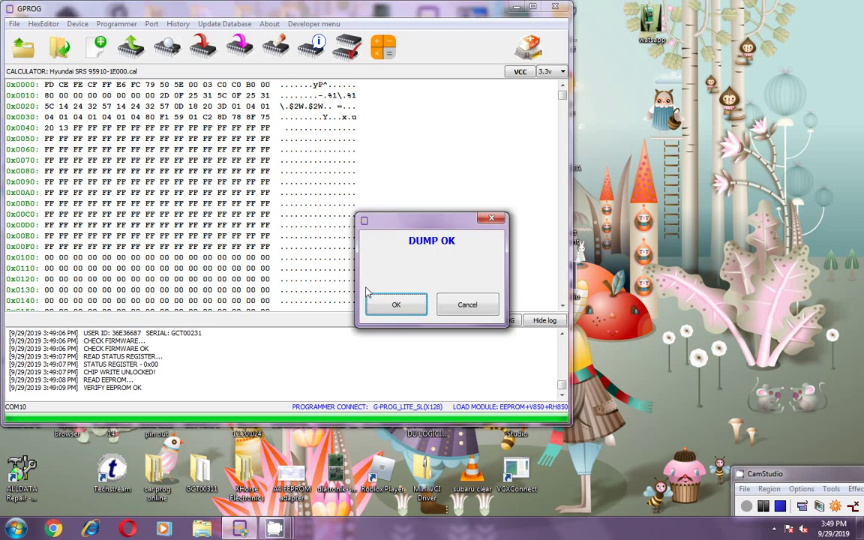
click(388, 304)
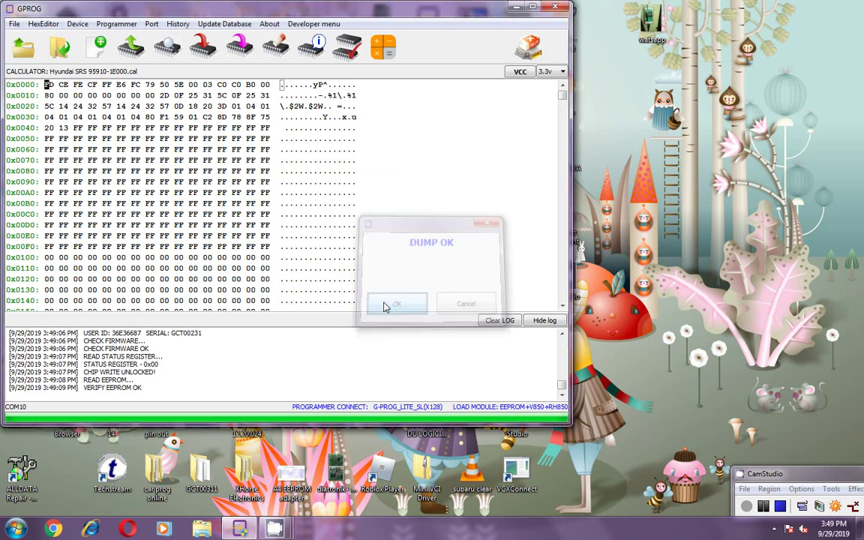
click(553, 8)
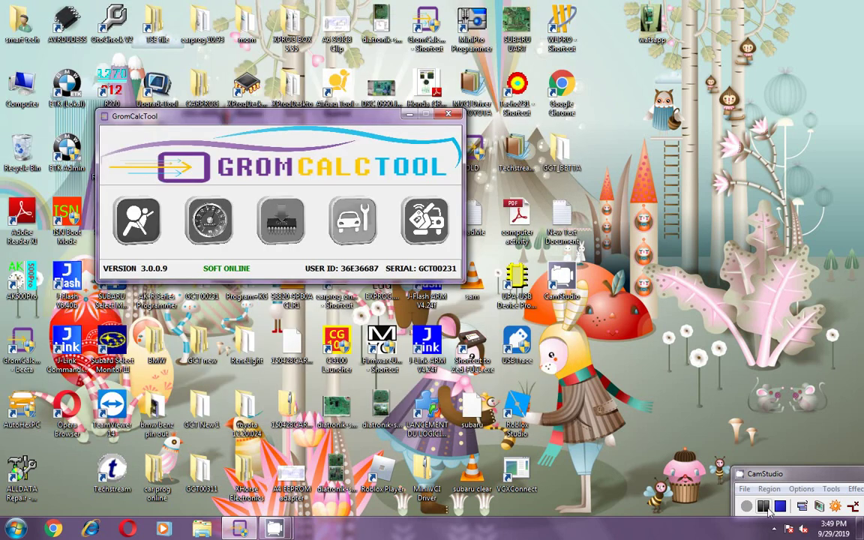